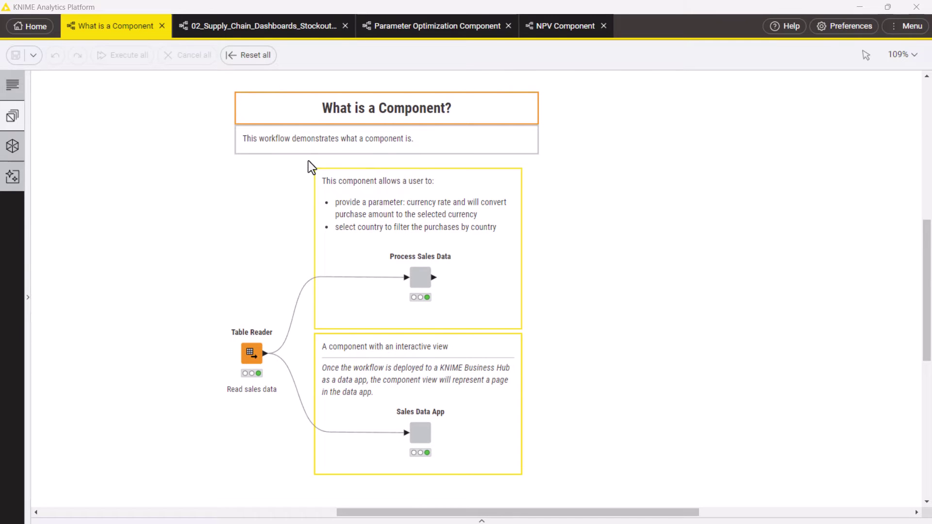
# - Filter the node repository to Workflow Abstraction nodes matching 'conf' with the Configuration tag
pyautogui.click(11, 116)
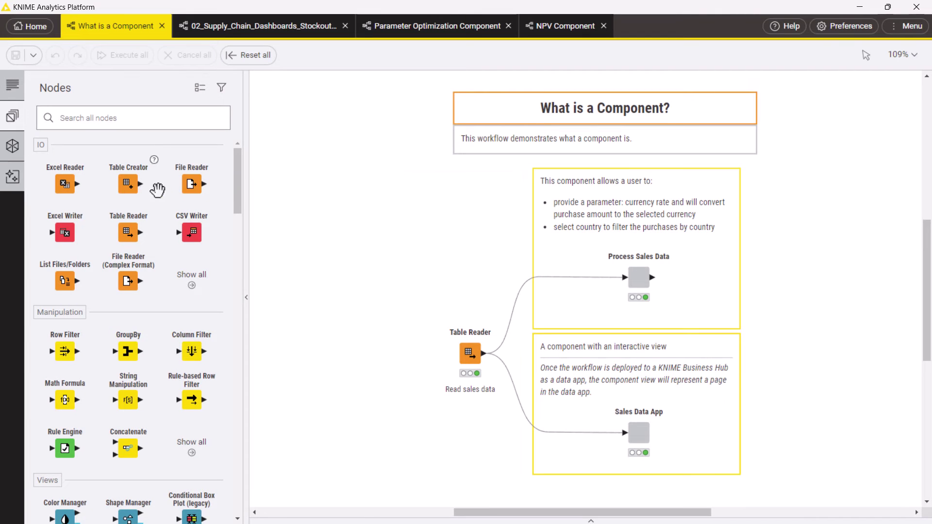
pyautogui.moveTo(238, 202); pyautogui.dragTo(262, 453)
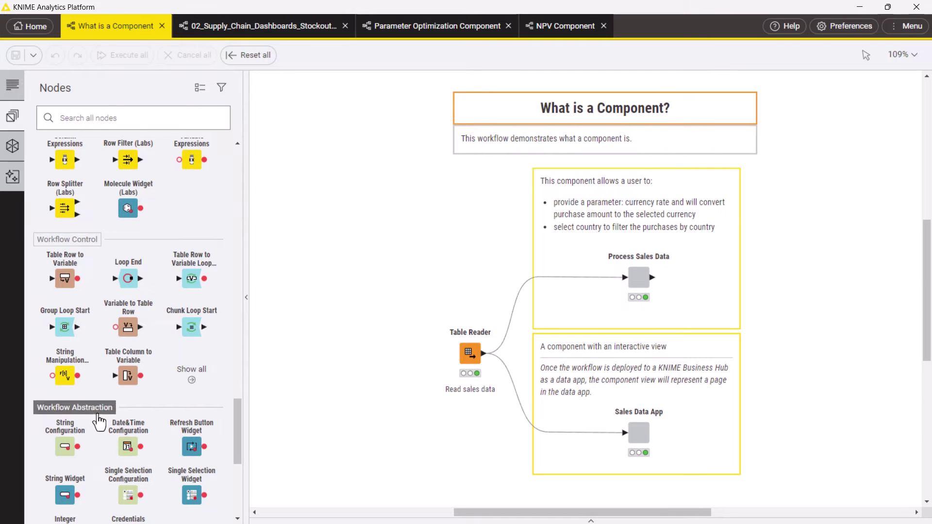
pyautogui.click(75, 407)
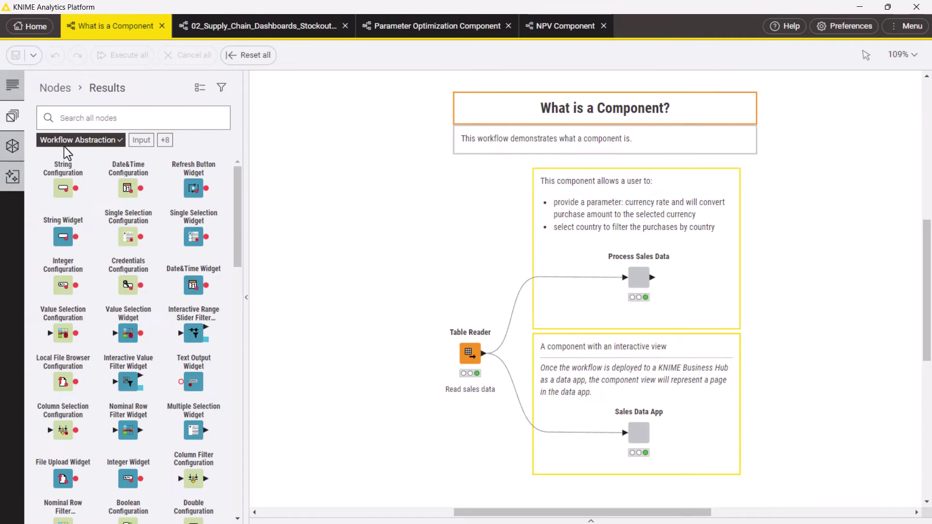
pyautogui.click(87, 118)
pyautogui.write('conf')
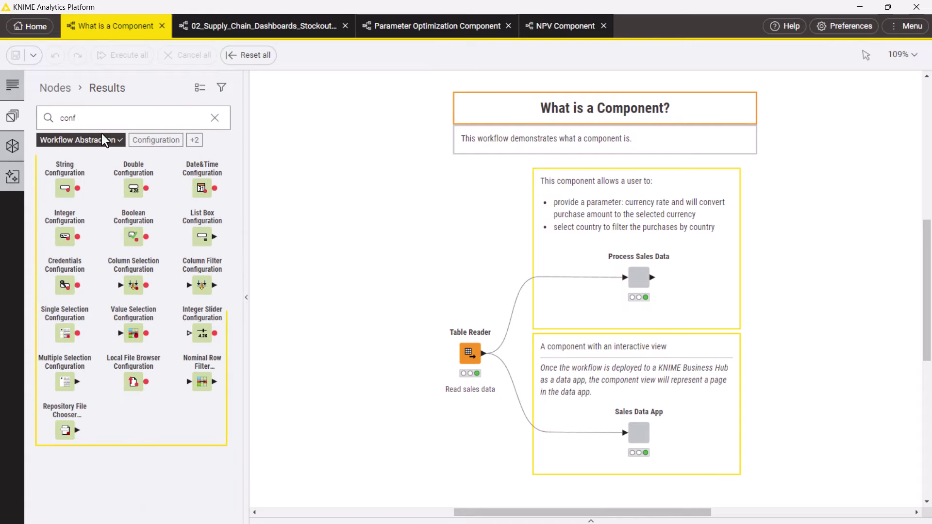
pyautogui.click(156, 140)
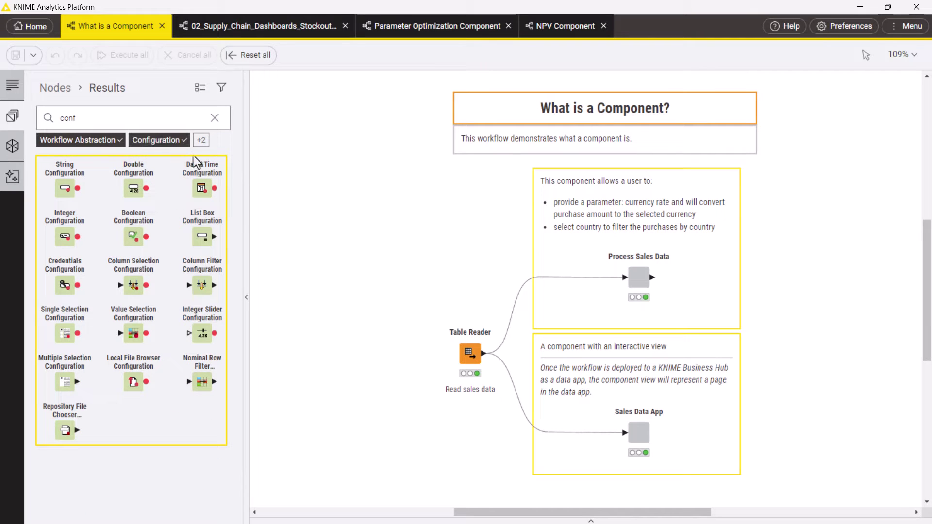
pyautogui.moveTo(638, 278)
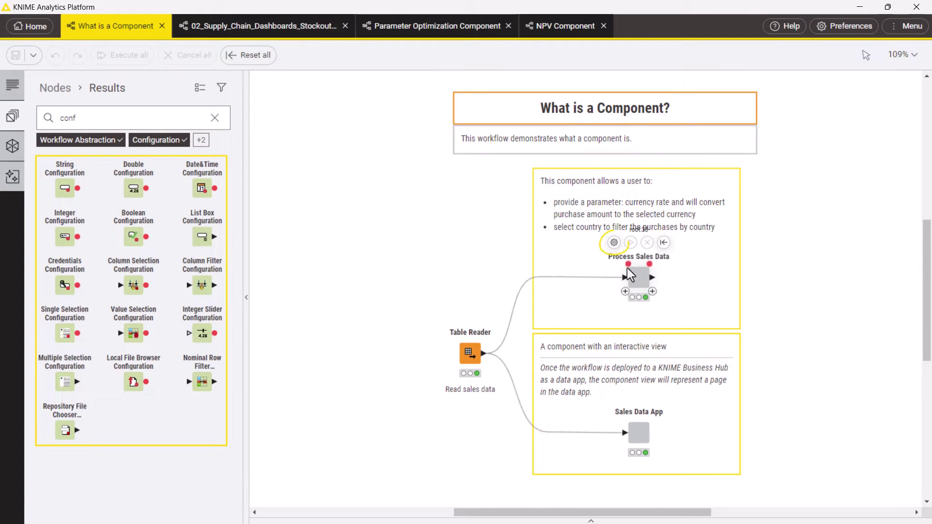
# - Include every country except unknown in Process Sales Data and accept the component reset
pyautogui.click(614, 242)
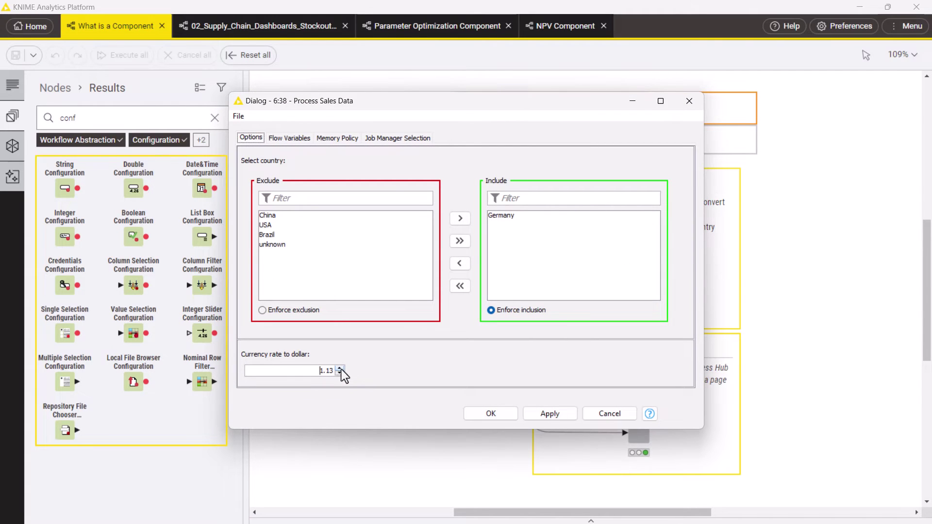
pyautogui.write('1.23')
pyautogui.click(458, 241)
pyautogui.click(515, 255)
pyautogui.doubleClick(515, 258)
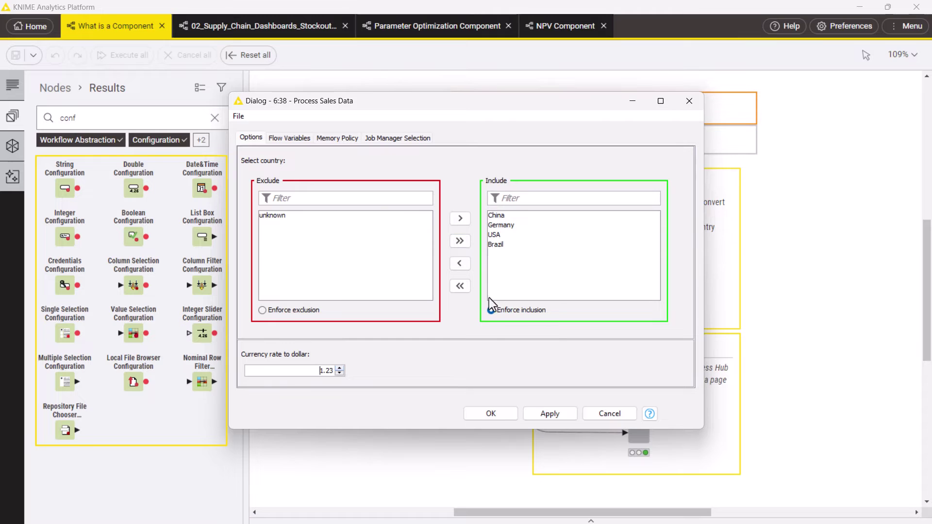
pyautogui.click(491, 414)
pyautogui.click(518, 277)
pyautogui.moveTo(638, 277)
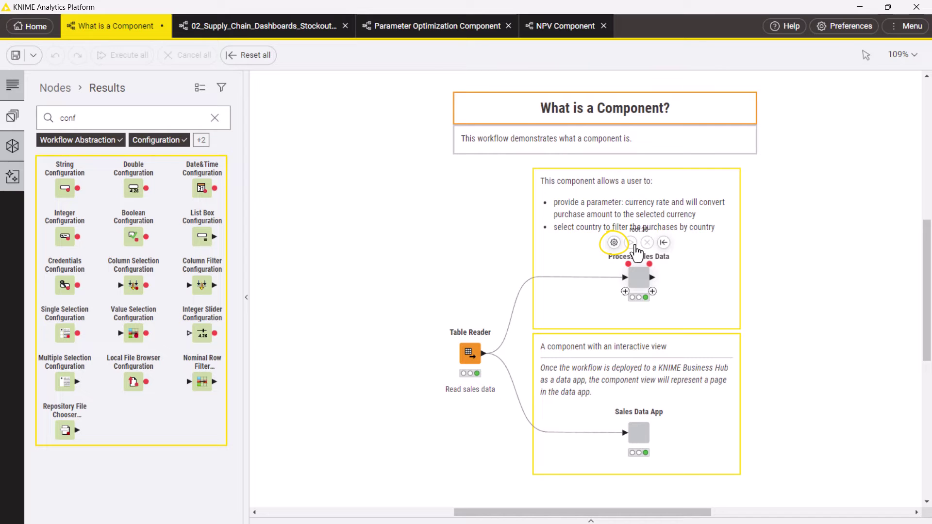
# - Raise the Double Configuration default currency rate inside Process Sales Data, then return to the workflow
pyautogui.rightClick(638, 277)
pyautogui.moveTo(666, 469)
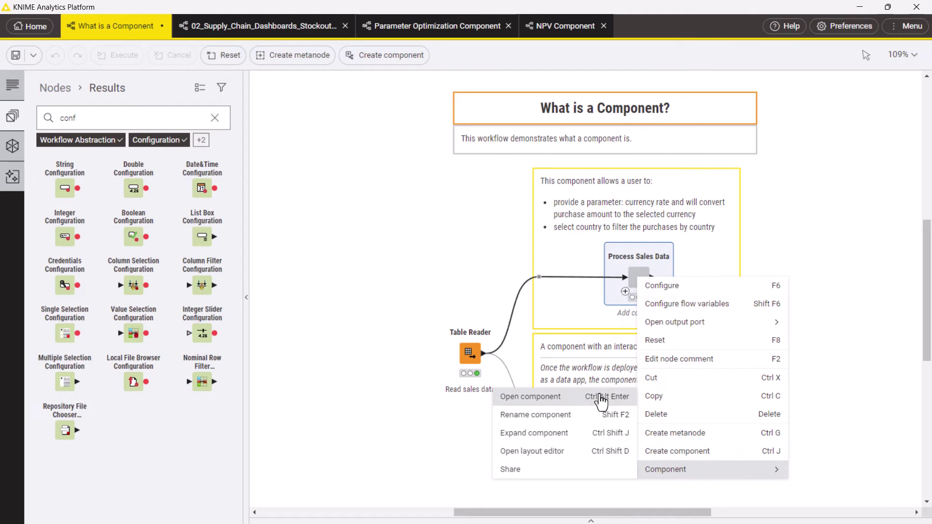
pyautogui.click(538, 396)
pyautogui.click(467, 175)
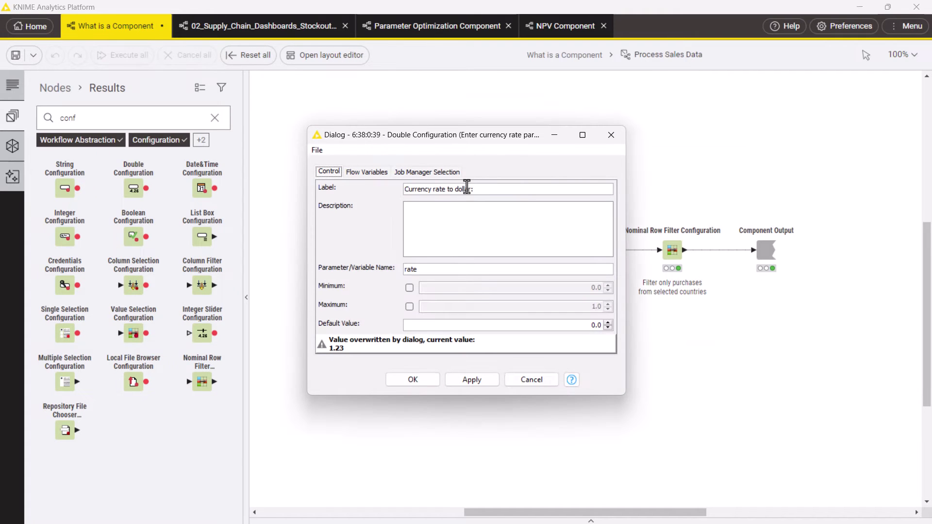
pyautogui.click(609, 322)
pyautogui.click(611, 135)
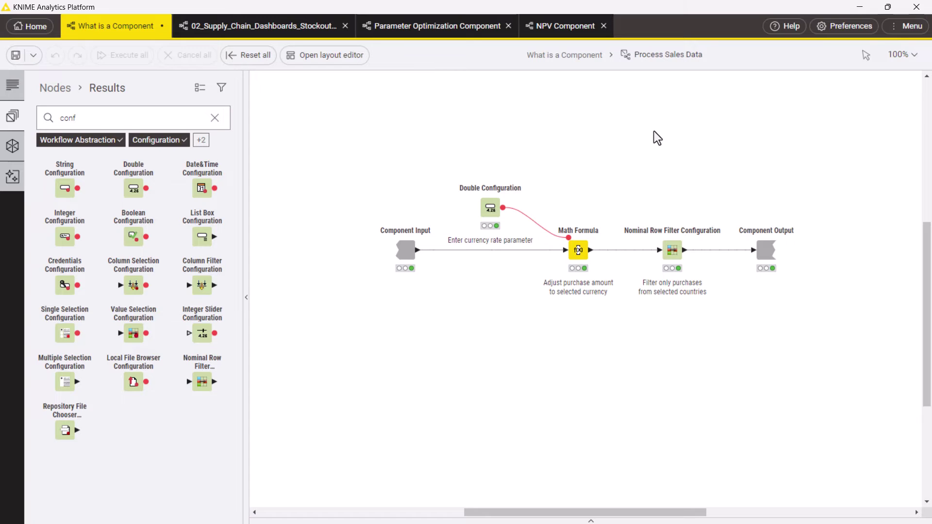
pyautogui.click(575, 55)
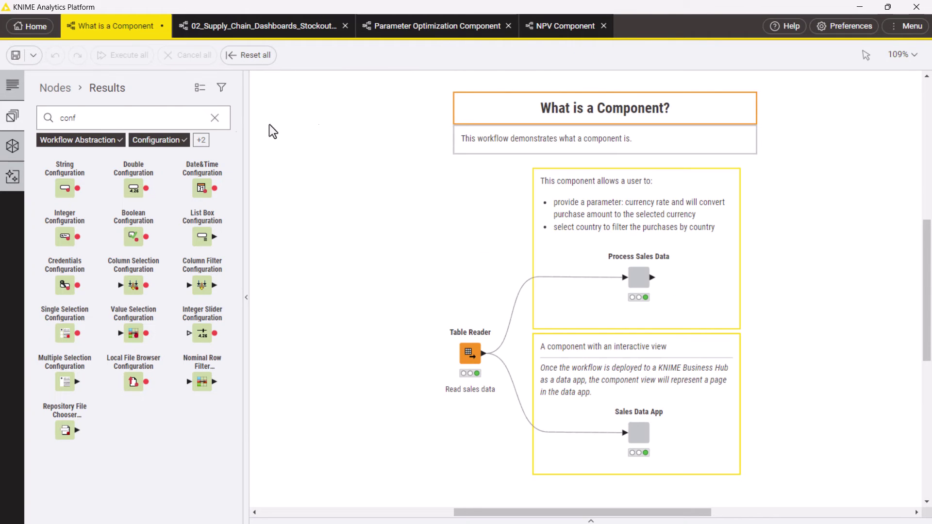
# - Switch the node search filter from configuration nodes to widget nodes
pyautogui.click(158, 139)
pyautogui.doubleClick(94, 118)
pyautogui.write('w')
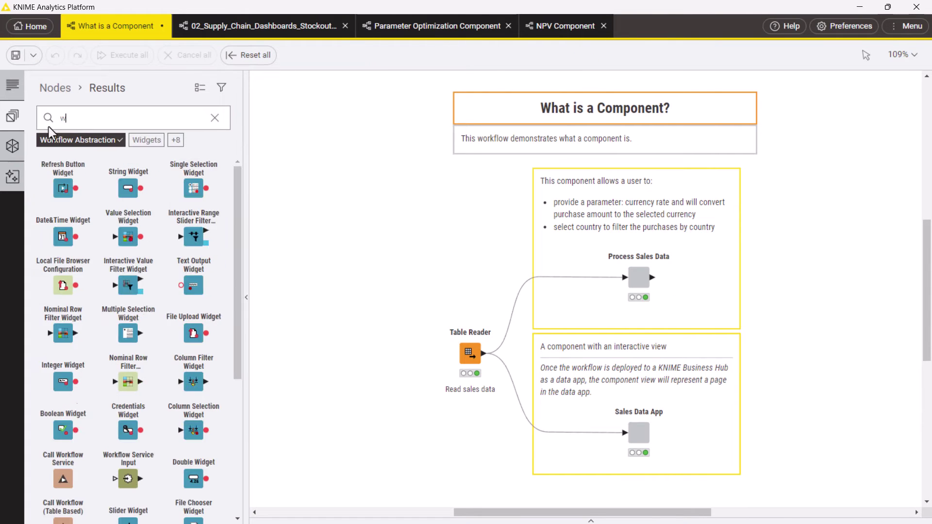
pyautogui.write('idg')
pyautogui.click(147, 139)
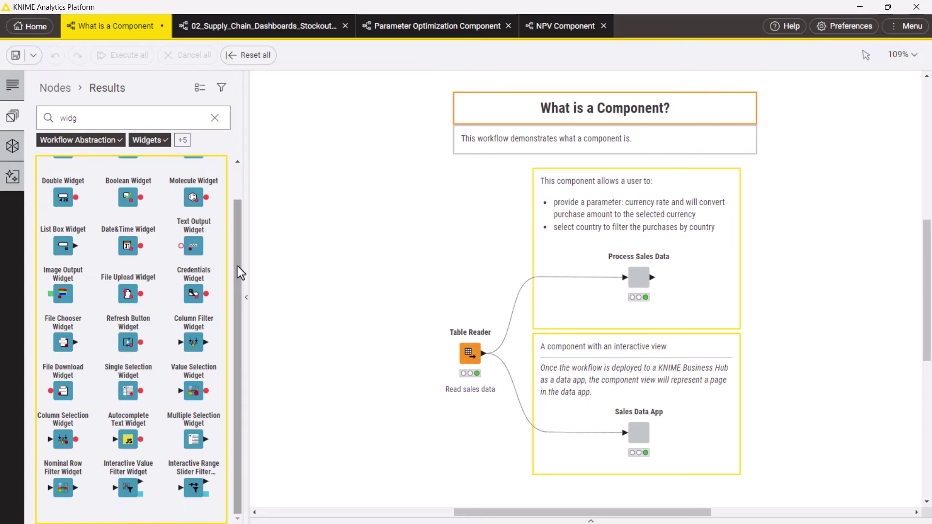
# - Open the Sales Data App view and close it, discarding changed view settings
pyautogui.moveTo(638, 433)
pyautogui.click(670, 402)
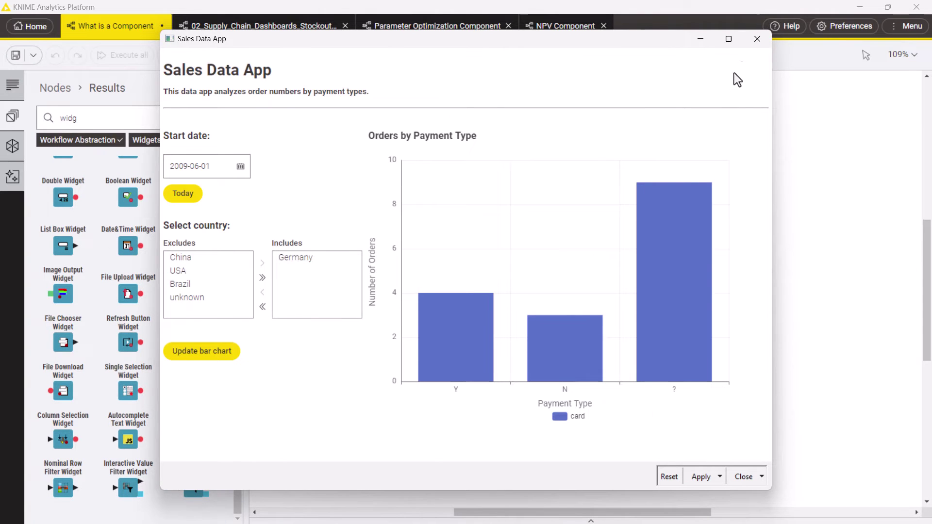
pyautogui.click(757, 39)
pyautogui.click(496, 313)
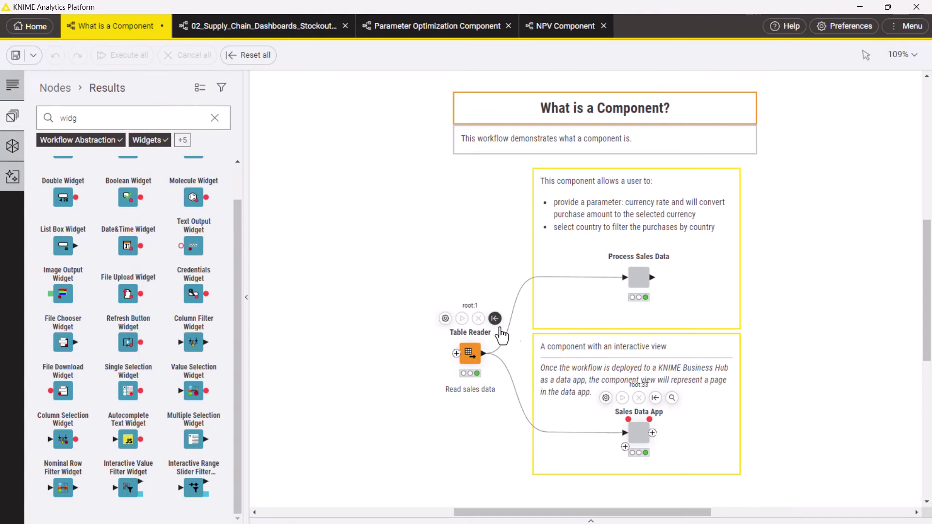
# - Try moving and deleting the Date&Time Widget in the layout editor, cancel, and return to the workflow
pyautogui.doubleClick(638, 433)
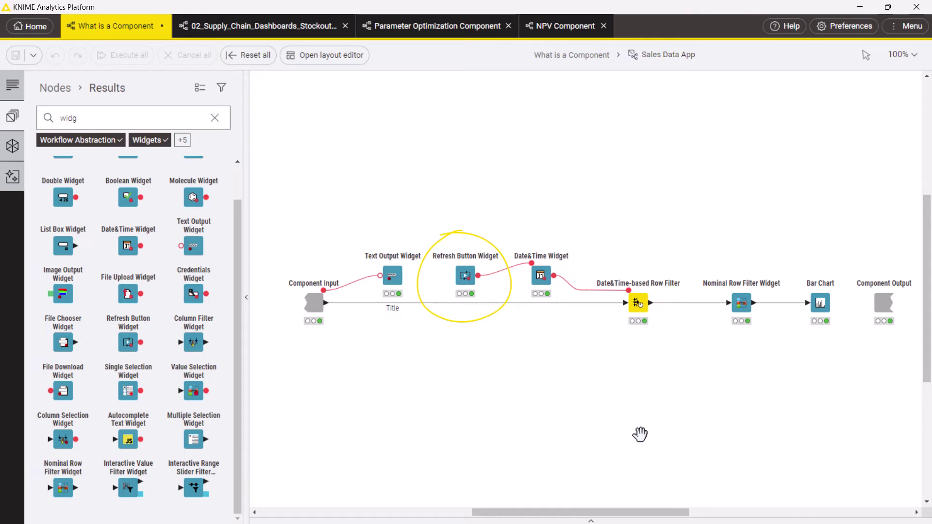
pyautogui.click(324, 54)
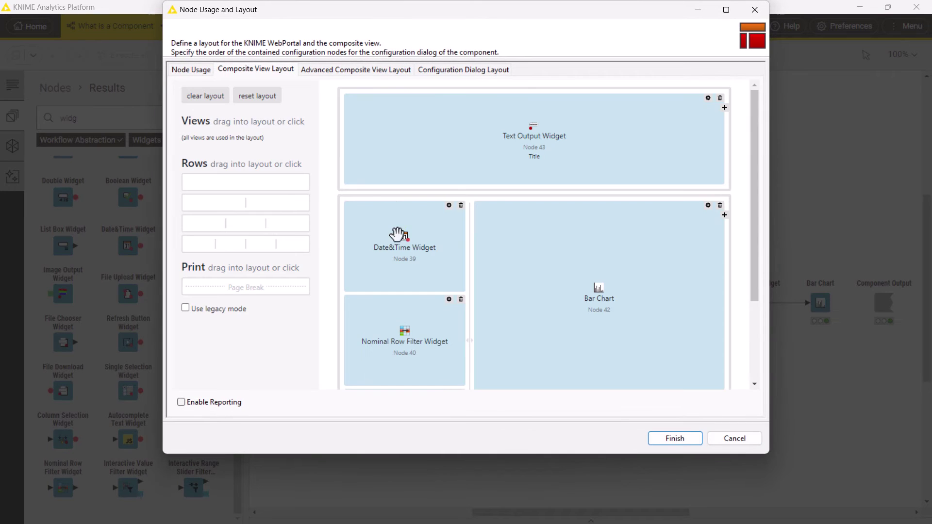
pyautogui.moveTo(399, 235); pyautogui.dragTo(426, 331)
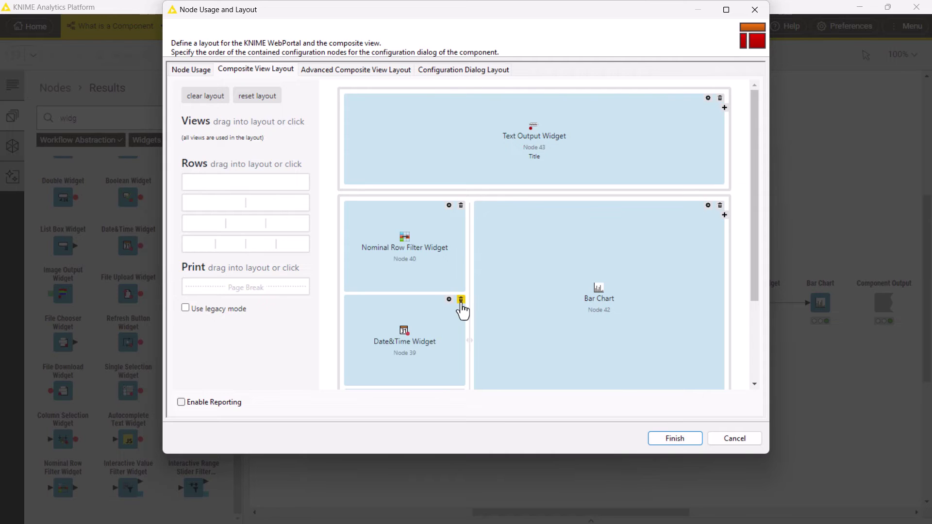
pyautogui.click(460, 299)
pyautogui.click(734, 439)
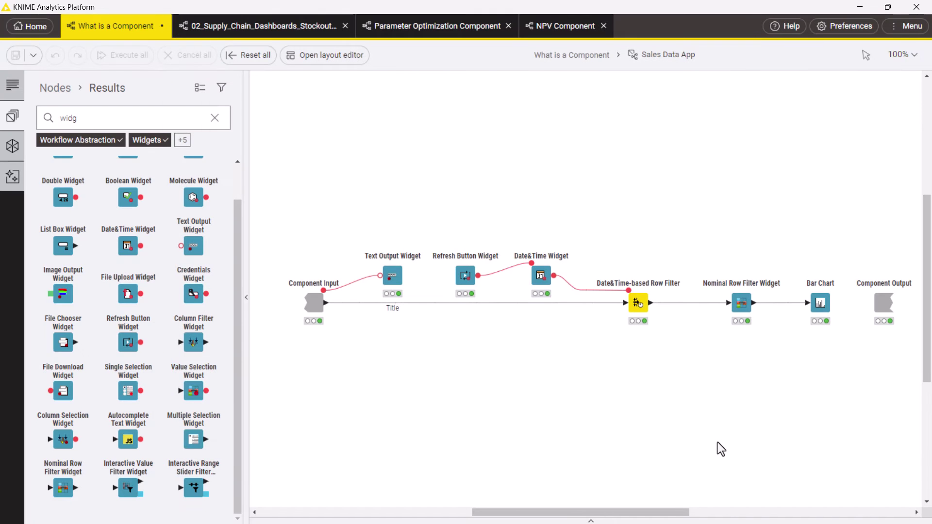
pyautogui.click(551, 55)
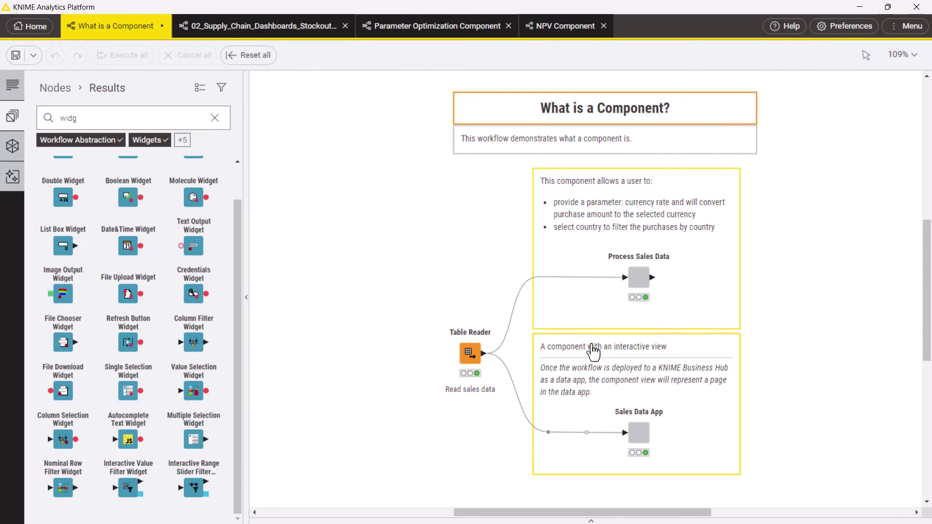
# - Open the Sales Data App component's interactive dashboard view
pyautogui.doubleClick(638, 434)
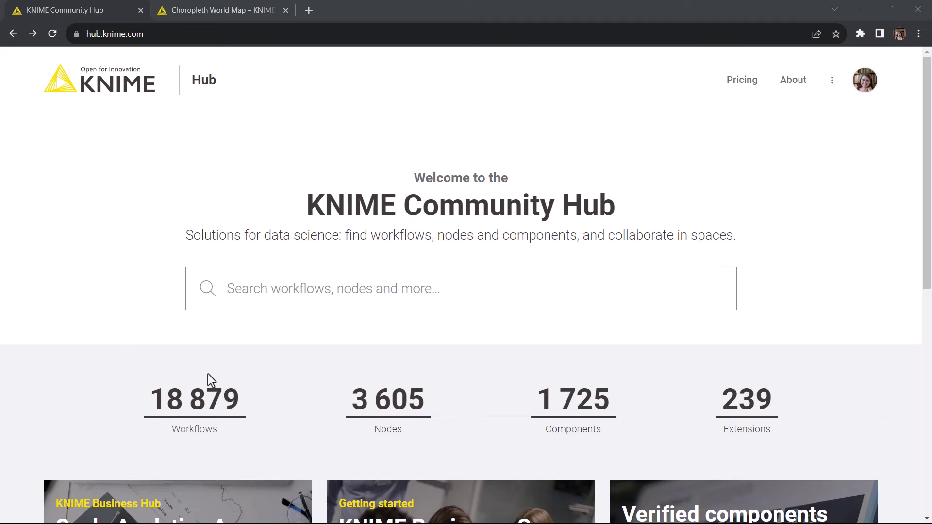
# - Find the Choropleth World Map component on the Hub and drag it below Parameter Optimization
pyautogui.click(278, 299)
pyautogui.write('thre')
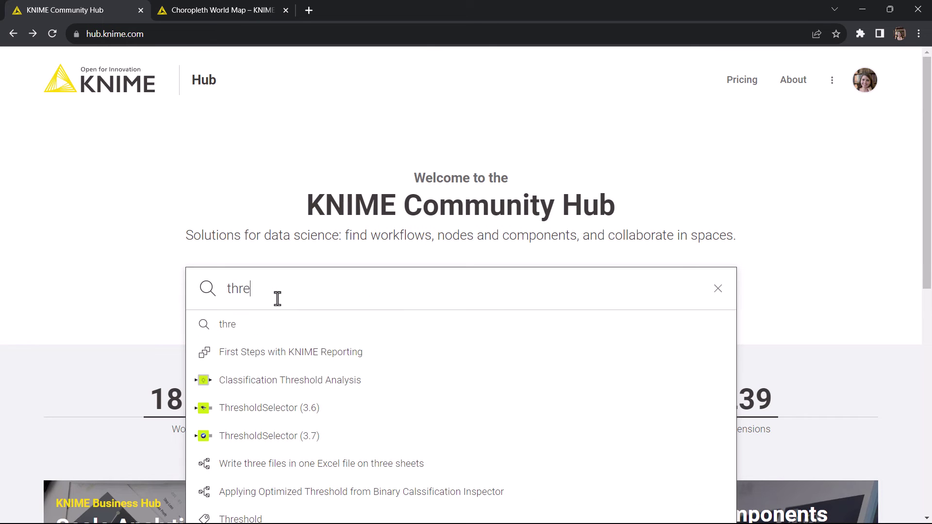
pyautogui.click(259, 380)
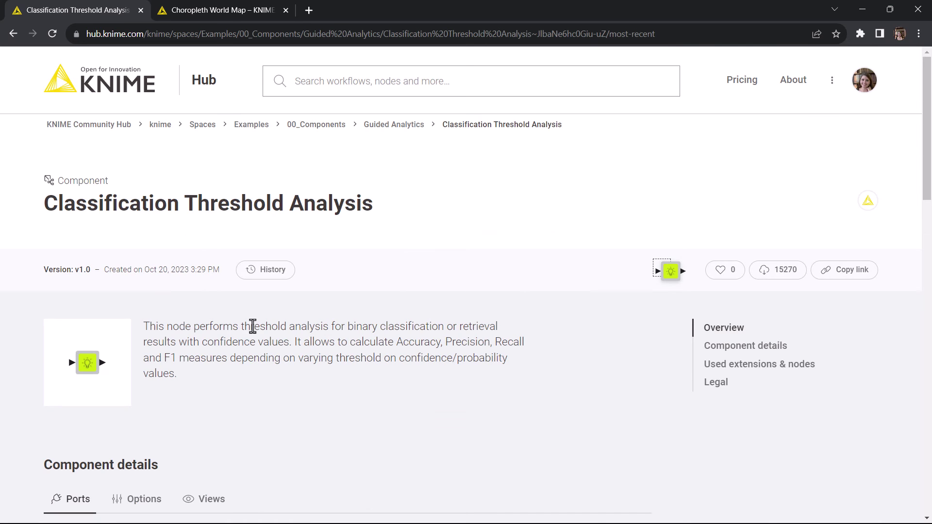
pyautogui.click(226, 14)
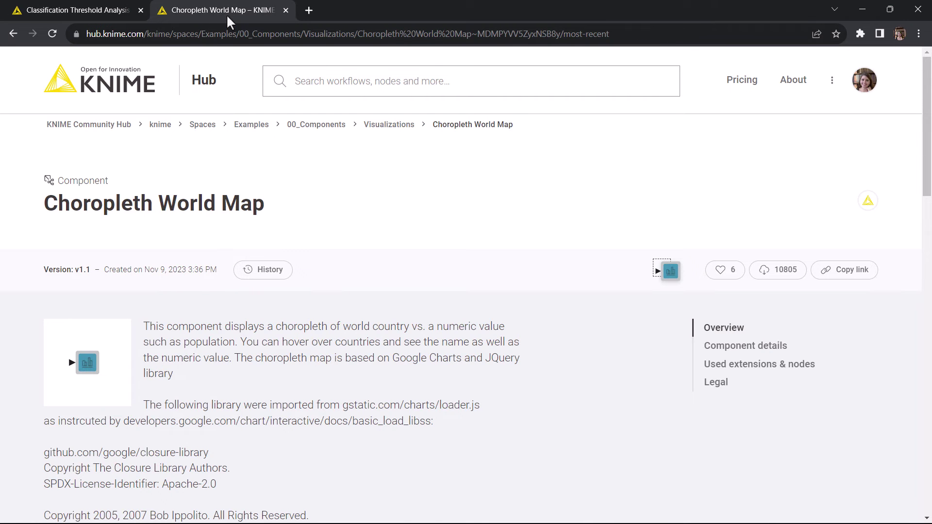
pyautogui.scroll(-1, 298, 105)
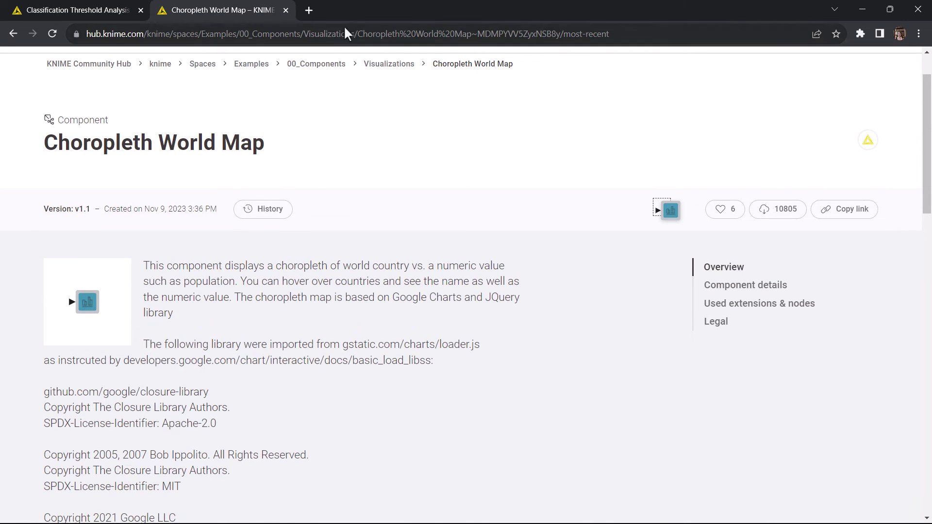
pyautogui.moveTo(352, 15); pyautogui.dragTo(301, 54)
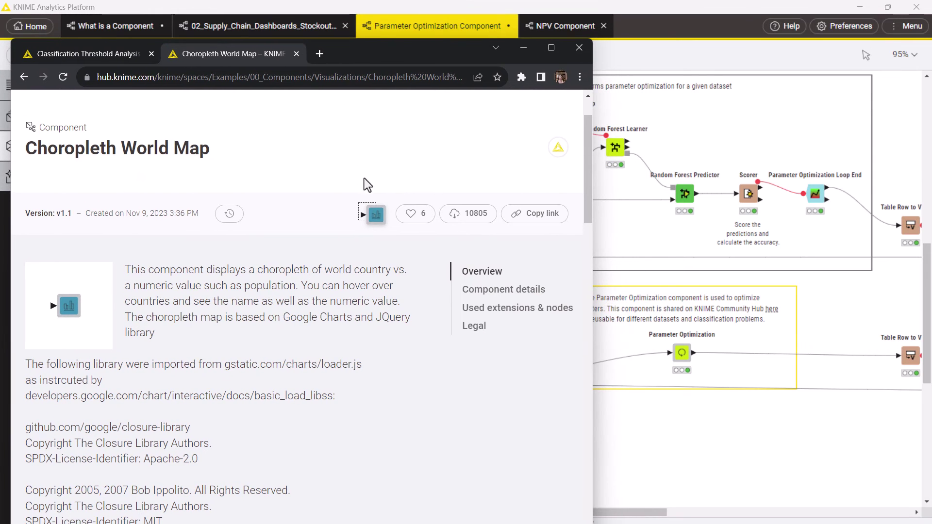
pyautogui.moveTo(375, 214)
pyautogui.mouseDown()
pyautogui.moveTo(663, 388)
pyautogui.moveTo(691, 426)
pyautogui.mouseUp()
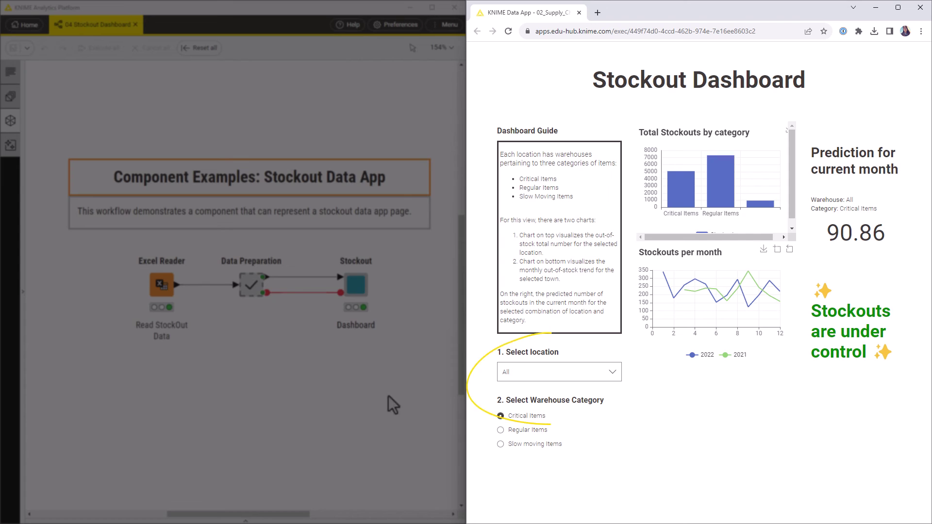
# - Set the dashboard location to Allentown and open the Stockout component's inner workflow
pyautogui.click(568, 372)
pyautogui.click(555, 408)
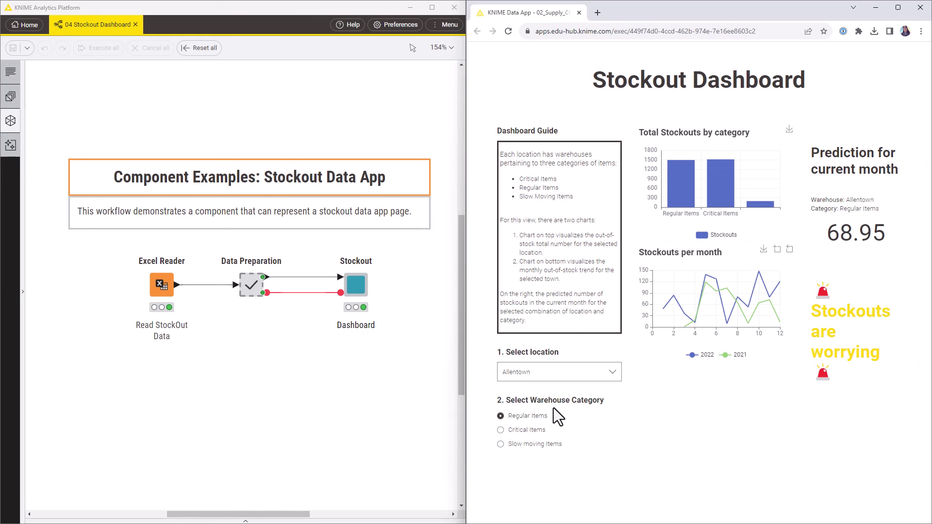
pyautogui.click(355, 284)
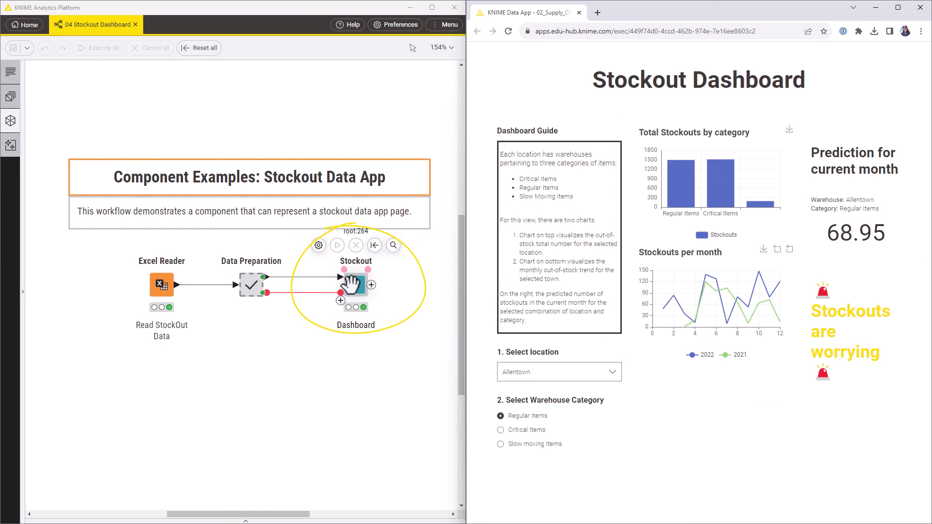
pyautogui.doubleClick(352, 283)
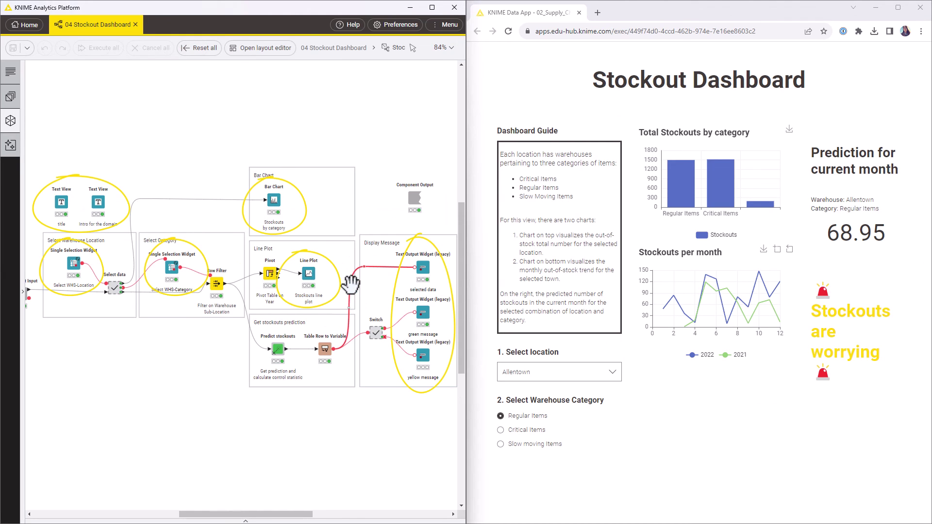